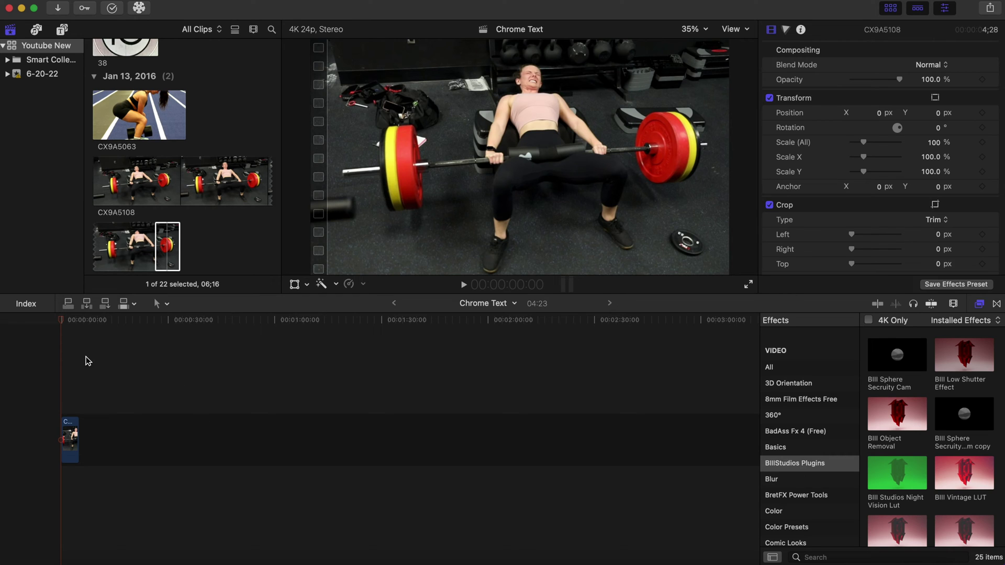
Step: Preview the gym clip, then apply BIII Object Removal to it from the clip start
key(space)
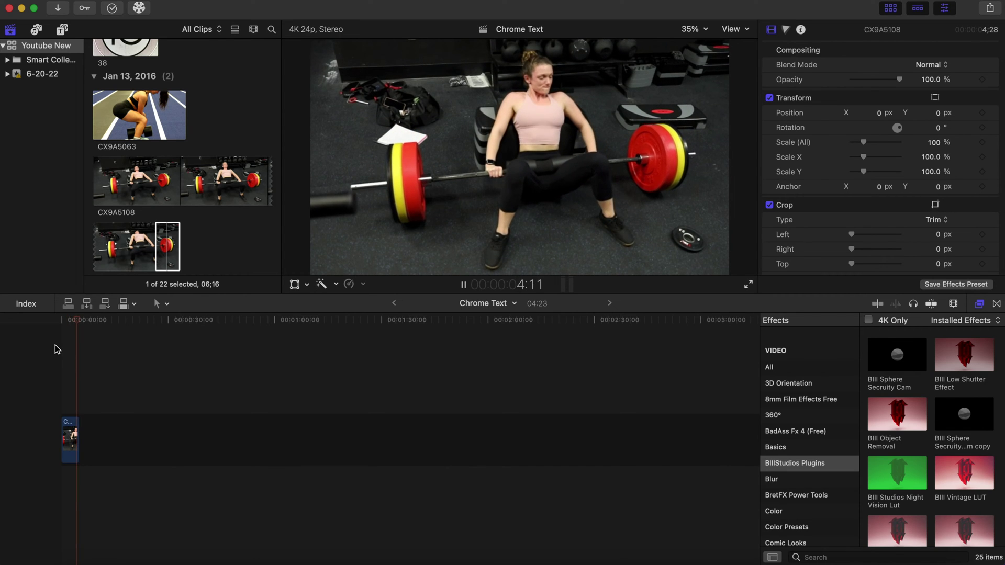
click(60, 346)
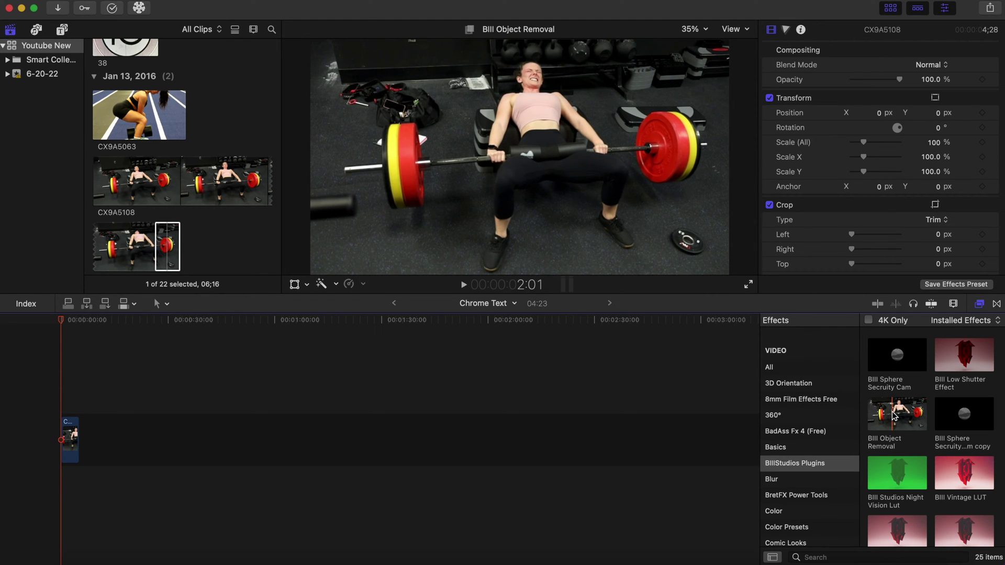
drag(893, 417, 68, 448)
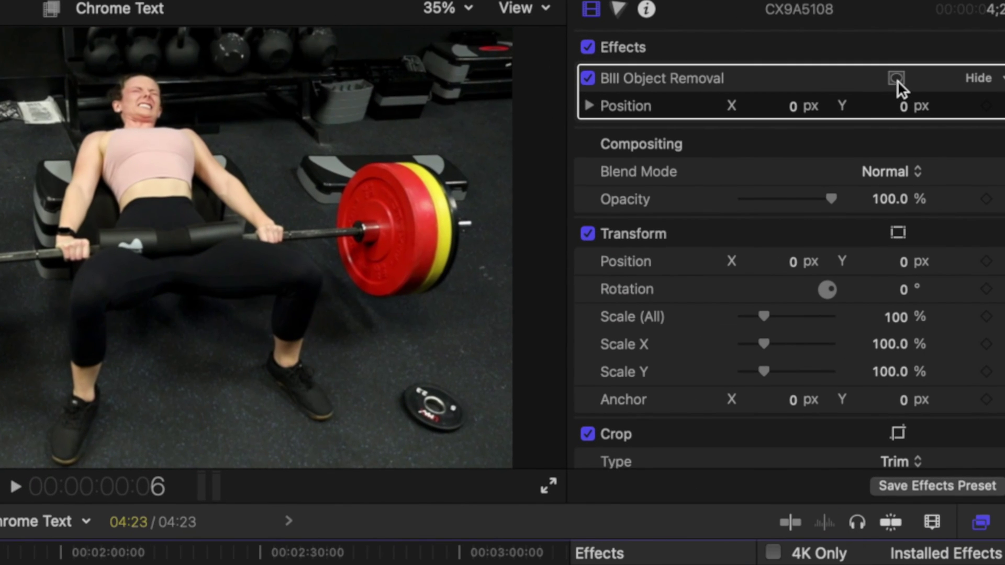
Step: Add a shape mask and shrink it, with a tight feather, around the floor weight plate
click(897, 80)
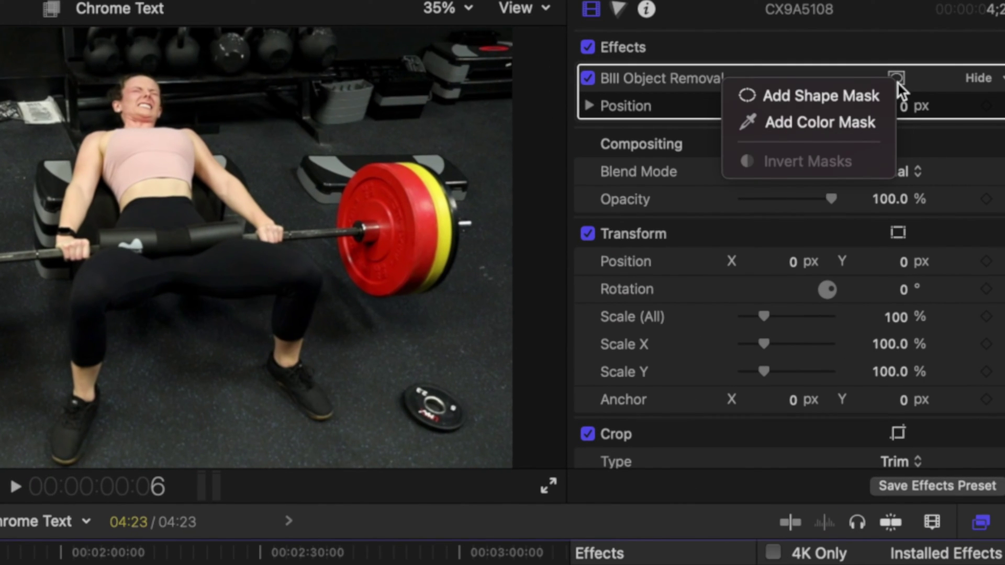
click(860, 96)
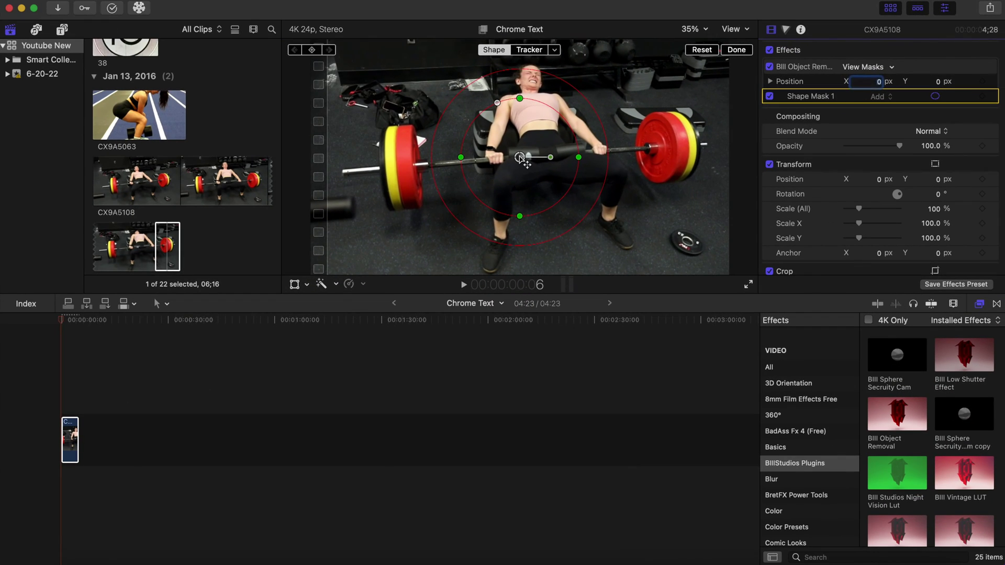
drag(523, 159, 690, 235)
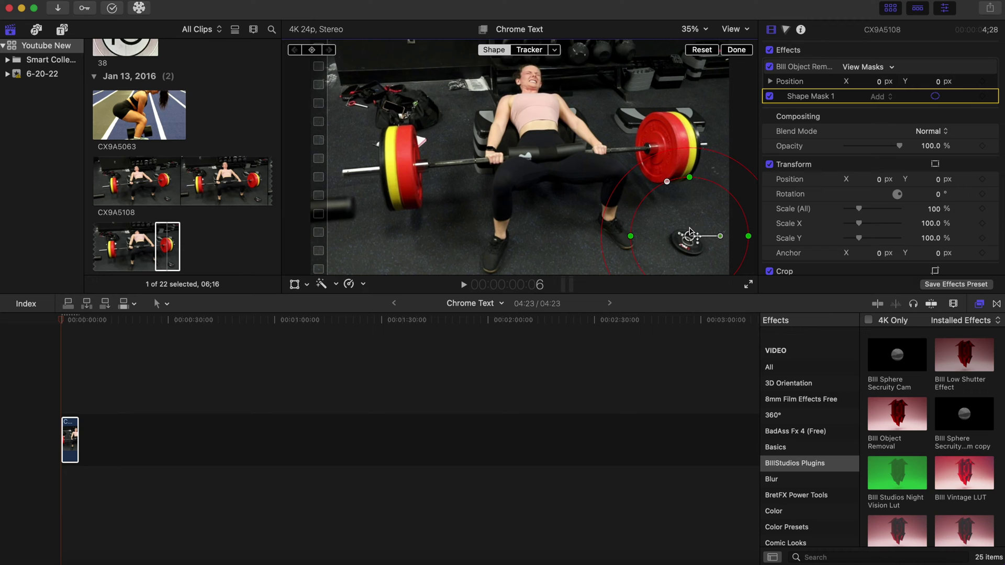
drag(689, 178, 695, 218)
drag(631, 236, 688, 243)
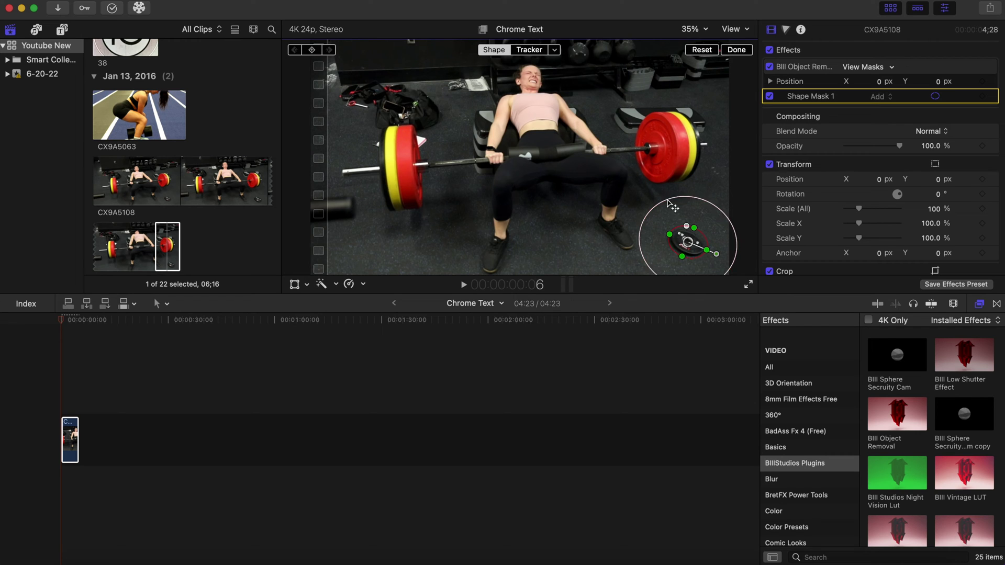
drag(673, 206, 681, 225)
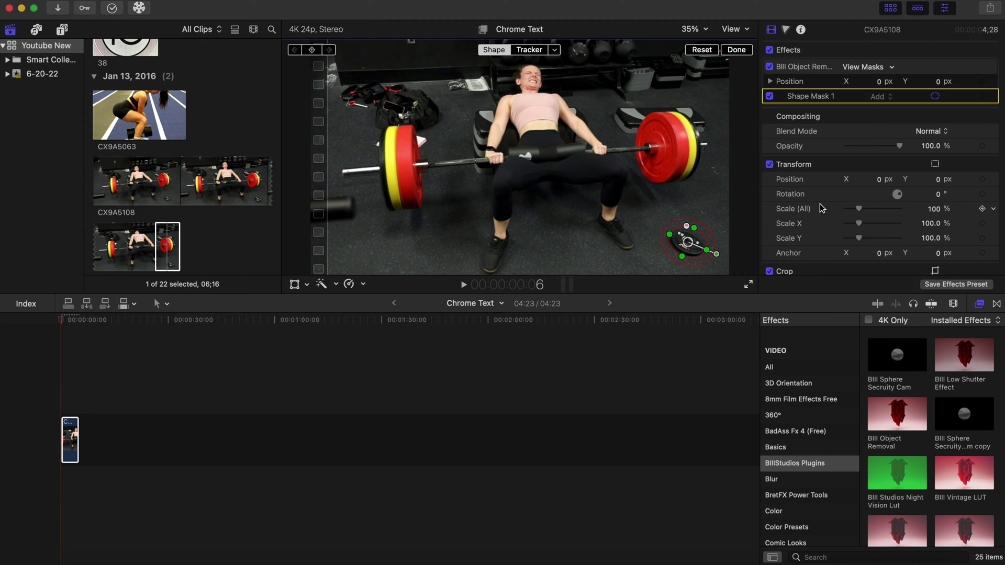
click(735, 52)
scroll(834, 191, down, 3)
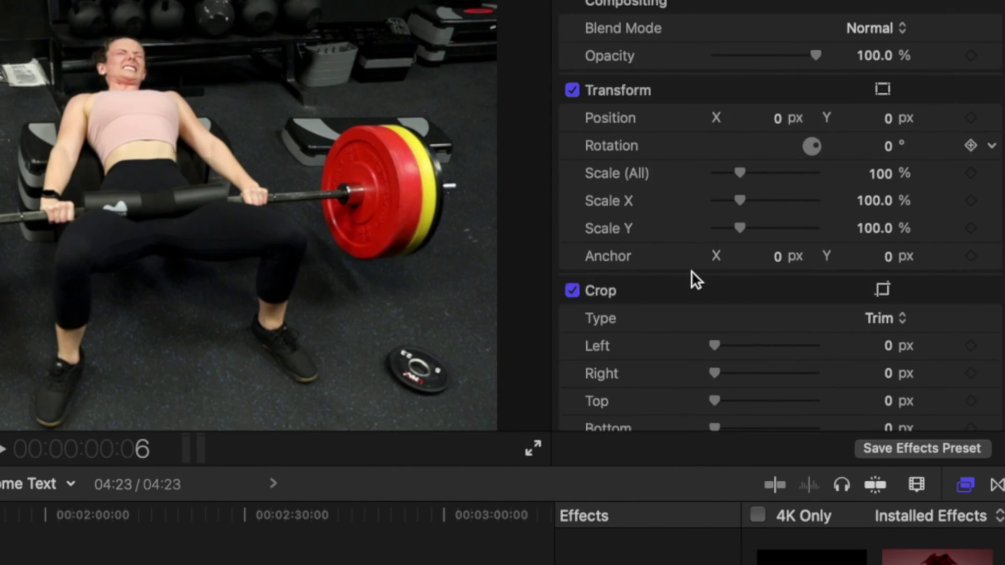
scroll(832, 190, down, 7)
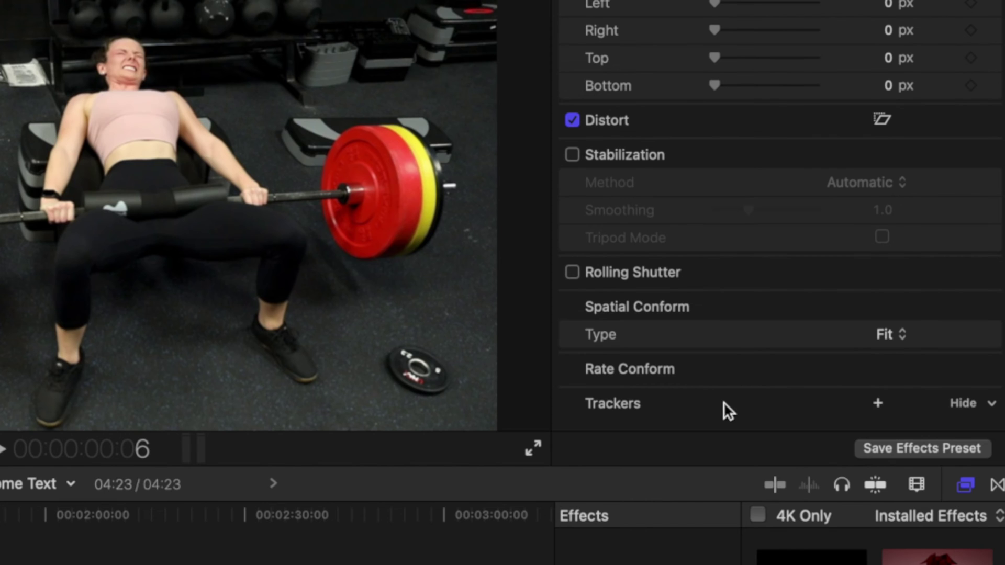
Step: Add an object tracker, tilt its ellipse to fit the floor plate, and analyze
key(alt+d)
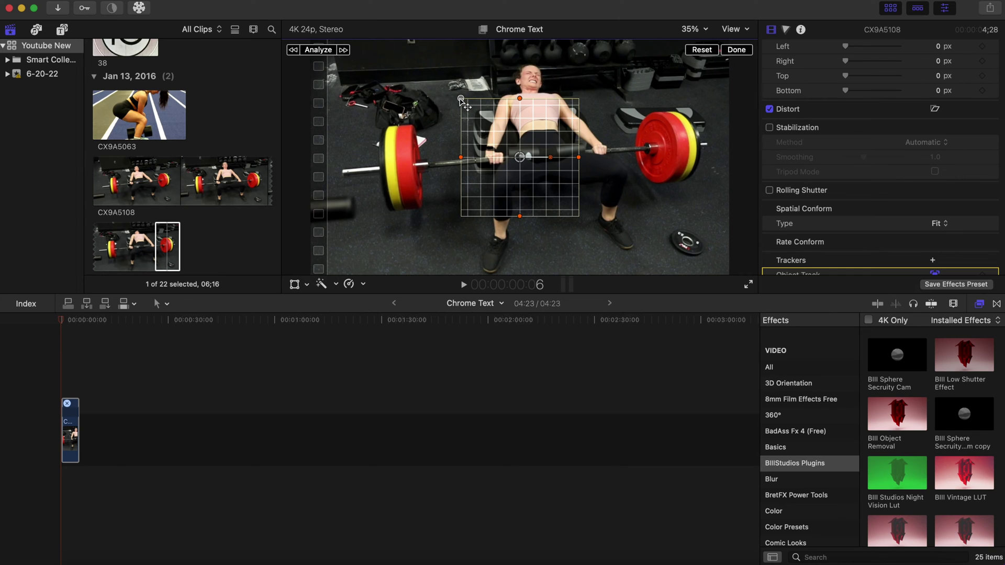
drag(460, 100, 514, 146)
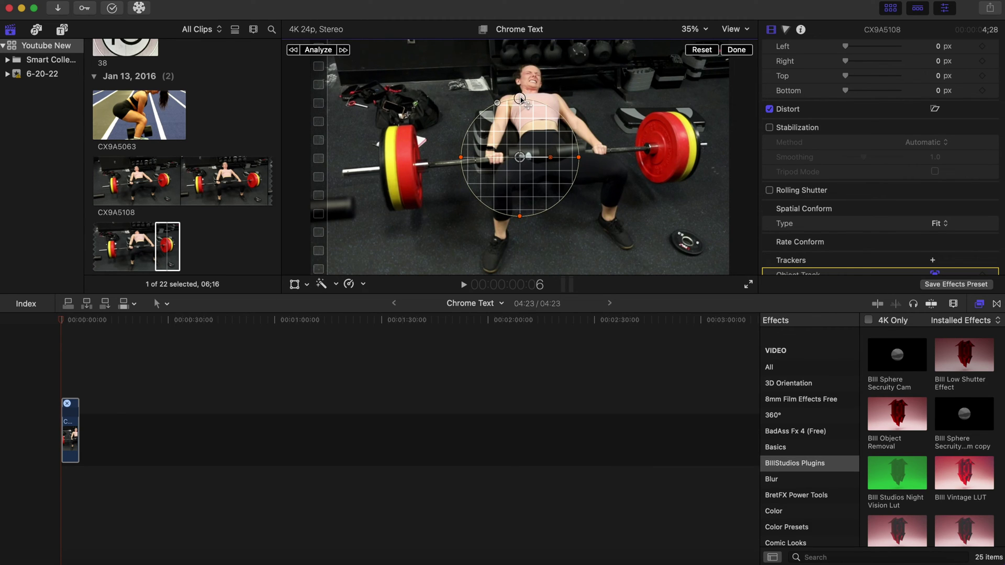
drag(520, 98, 520, 135)
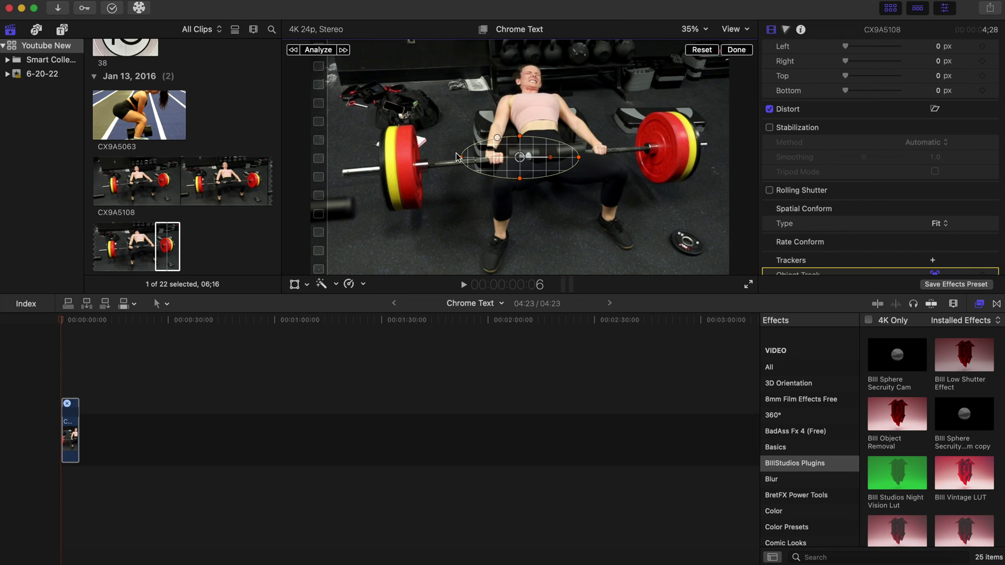
mouse_move(458, 157)
mouse_down()
mouse_move(498, 158)
mouse_move(688, 241)
mouse_move(695, 230)
mouse_up()
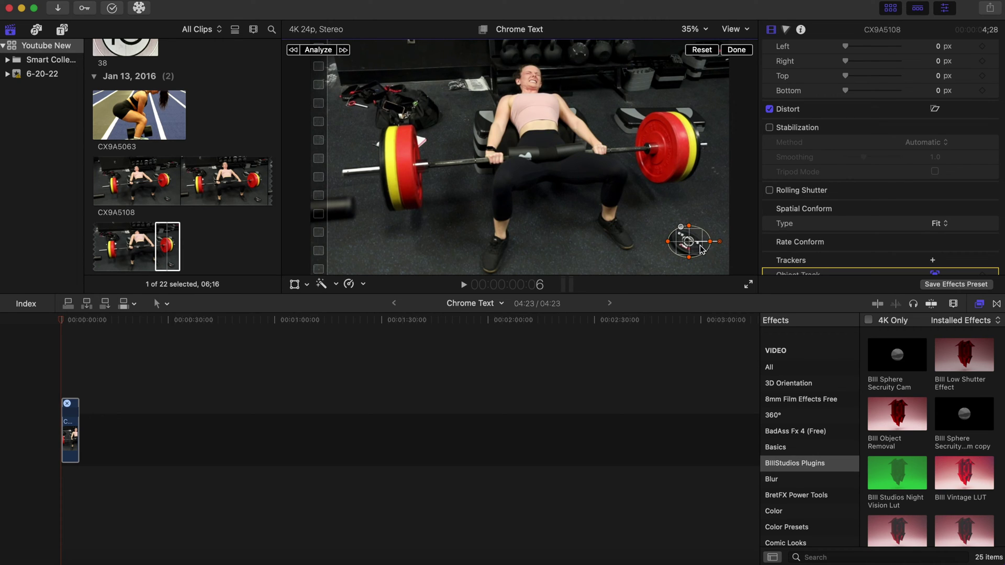
drag(719, 245, 689, 245)
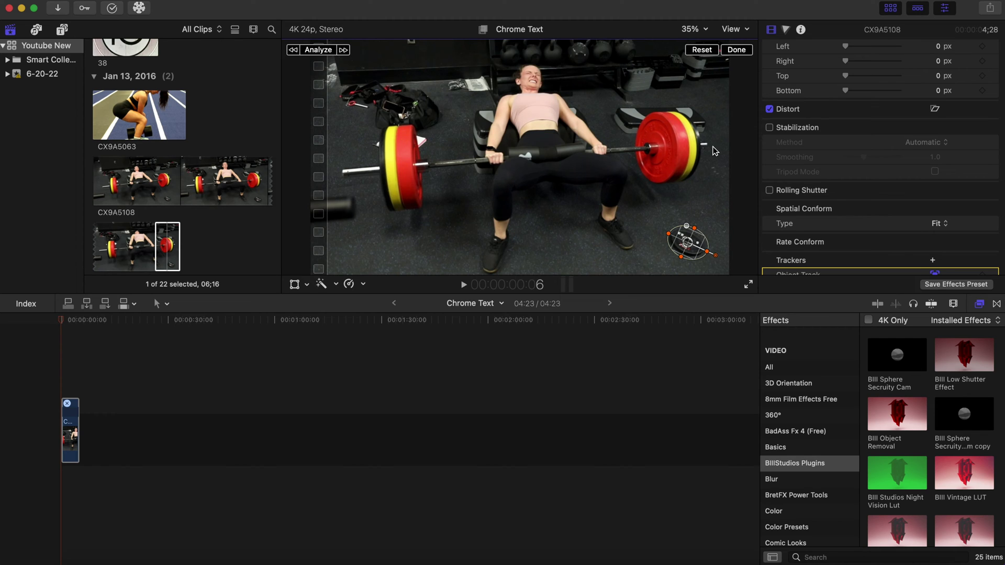
scroll(892, 217, down, 2)
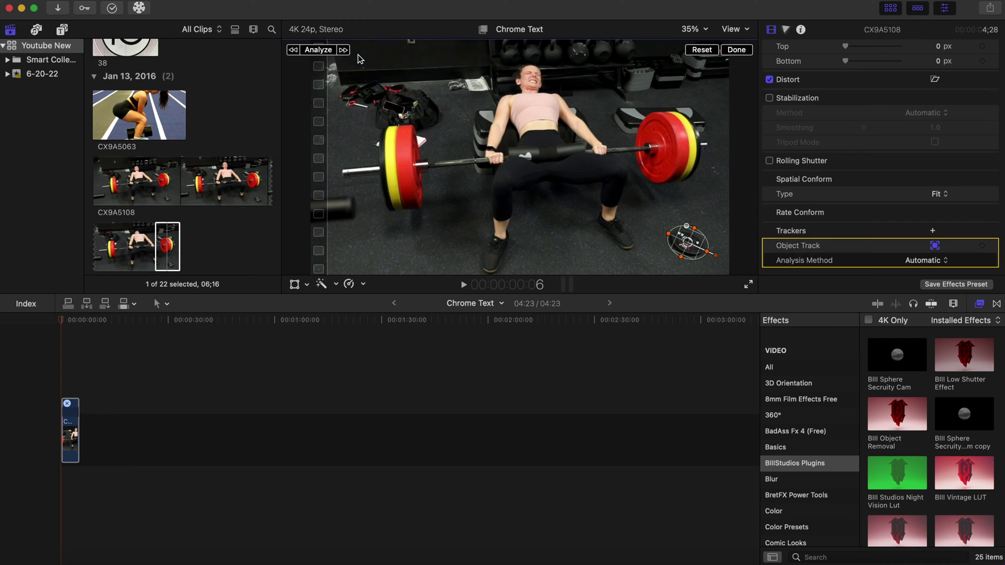
click(321, 54)
scroll(817, 121, up, 1)
scroll(820, 130, up, 5)
scroll(820, 131, up, 3)
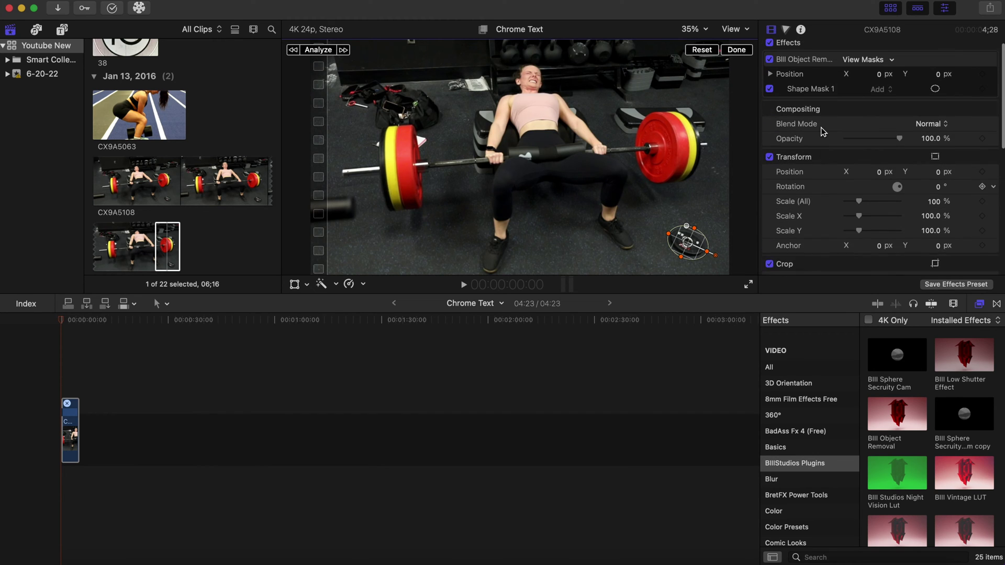
scroll(821, 130, up, 1)
Step: Shift the Object Removal patch slightly left and set its Position Y to -9.1 px
click(821, 68)
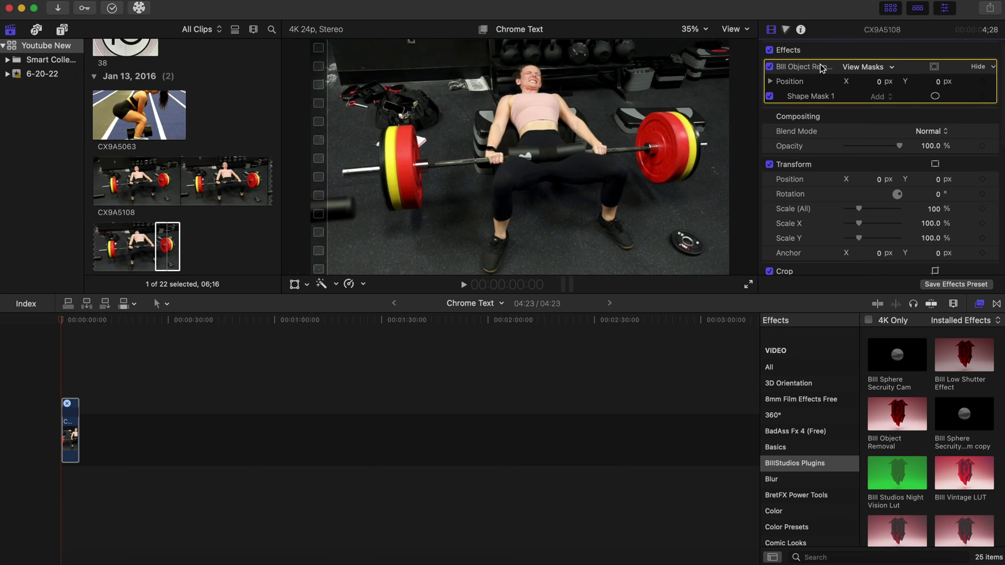
mouse_move(789, 82)
click(770, 82)
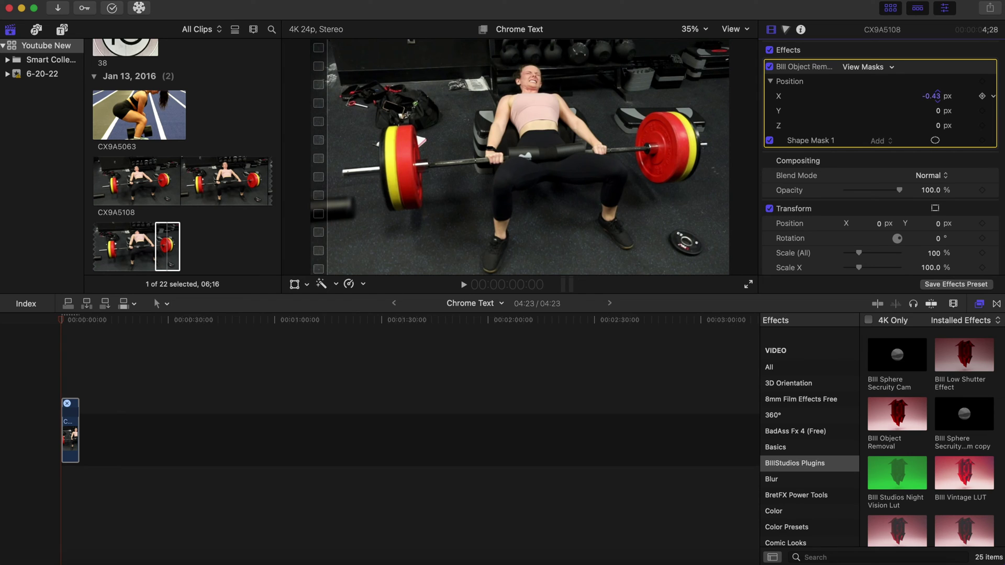
mouse_move(937, 96)
mouse_down()
mouse_move(903, 96)
mouse_move(933, 97)
mouse_up()
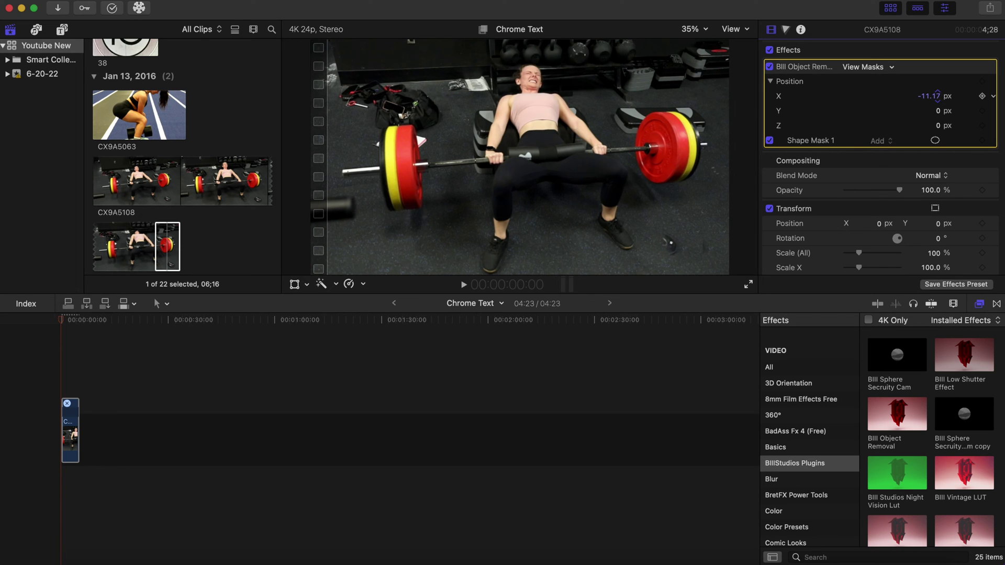
drag(938, 111, 938, 113)
drag(936, 113, 935, 112)
Step: Play the gym clip twice from the start to review the plate removal
click(58, 322)
key(space)
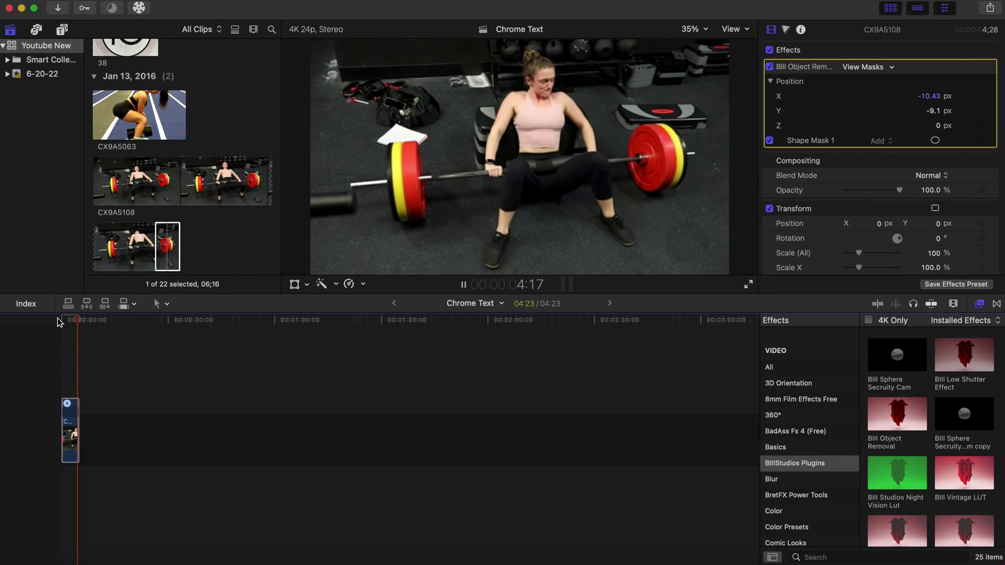
click(58, 322)
key(space)
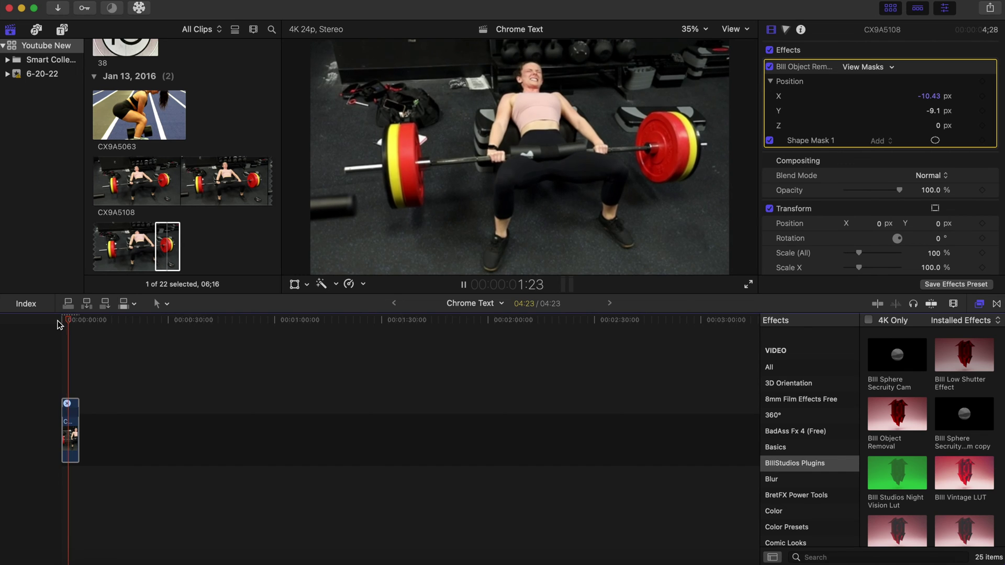
click(57, 322)
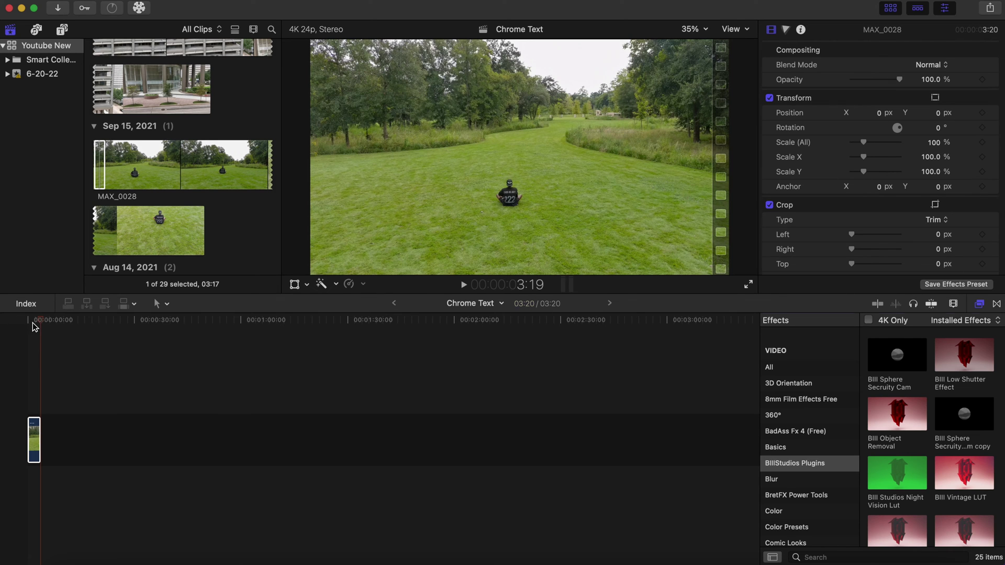
Step: Preview the MAX_0028 grass clip, then drag Blll Object Removal onto it
click(32, 323)
click(24, 322)
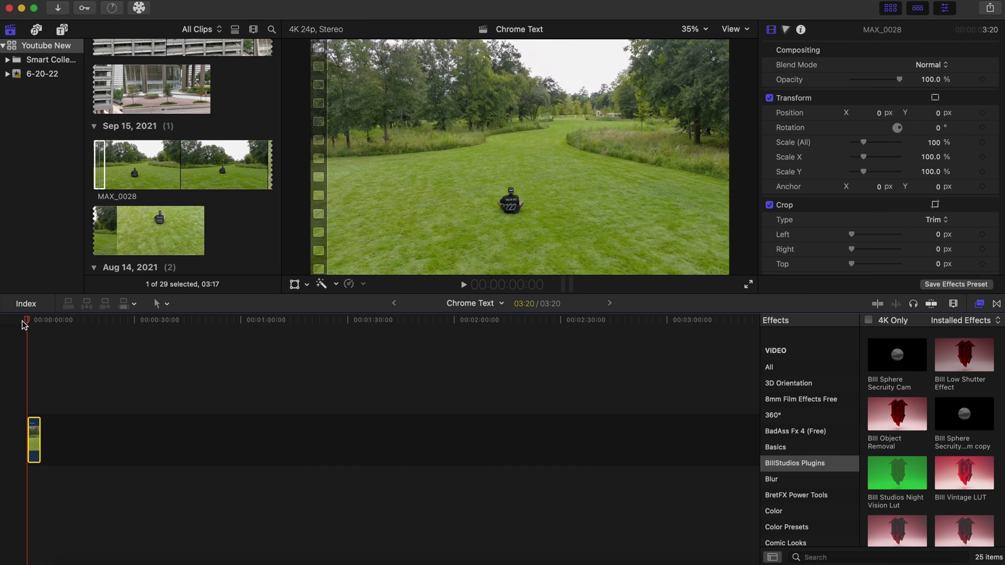
key(space)
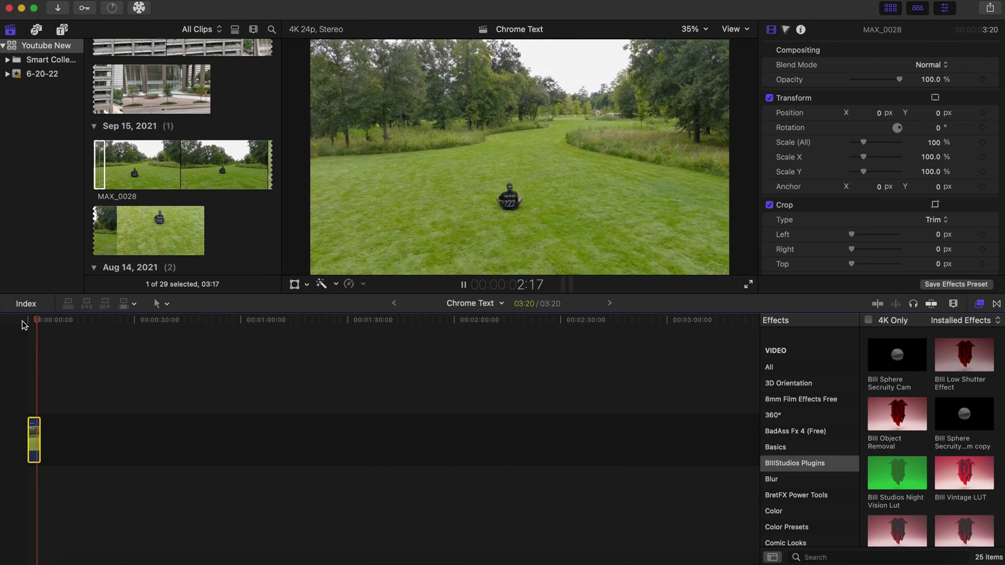
click(22, 324)
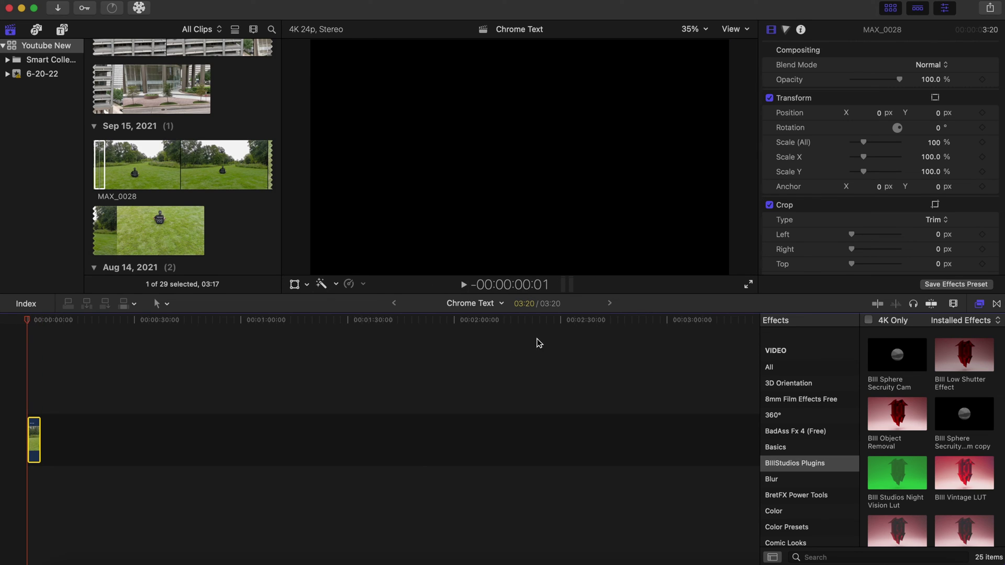
drag(32, 437, 30, 434)
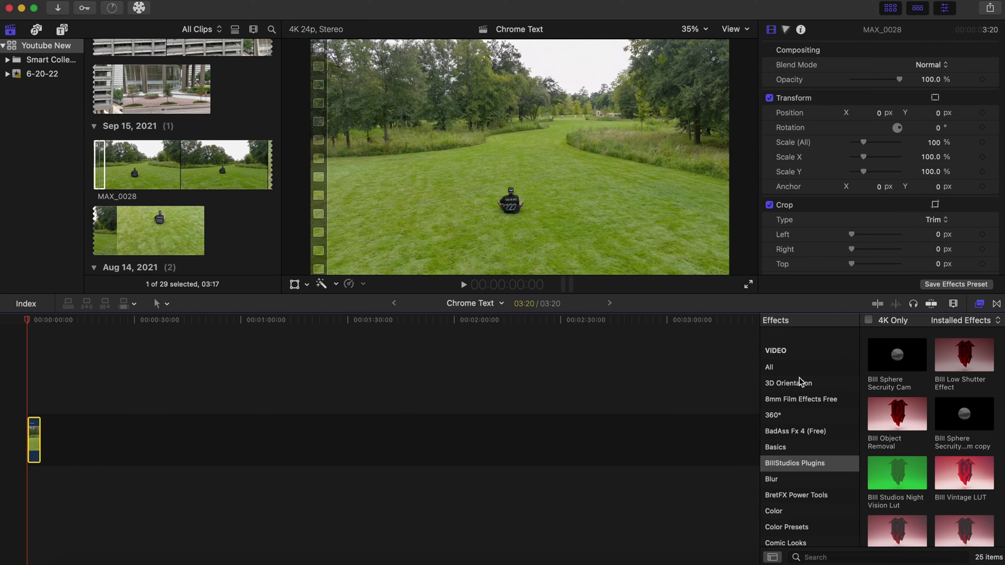
mouse_move(893, 414)
mouse_down()
mouse_move(262, 424)
mouse_move(32, 441)
mouse_up()
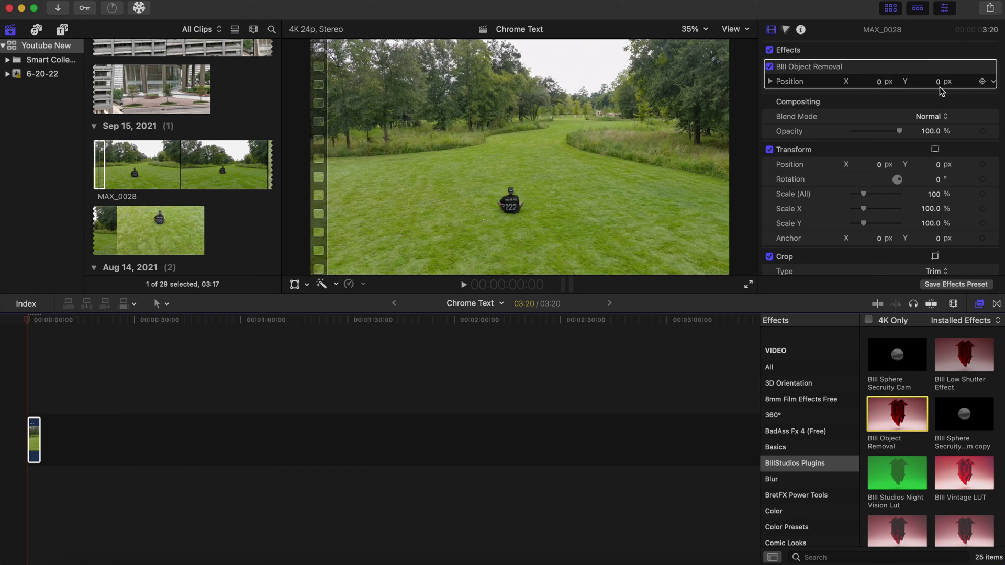
Step: Fit a small circular shape mask around the seated person and analyze its motion
click(934, 67)
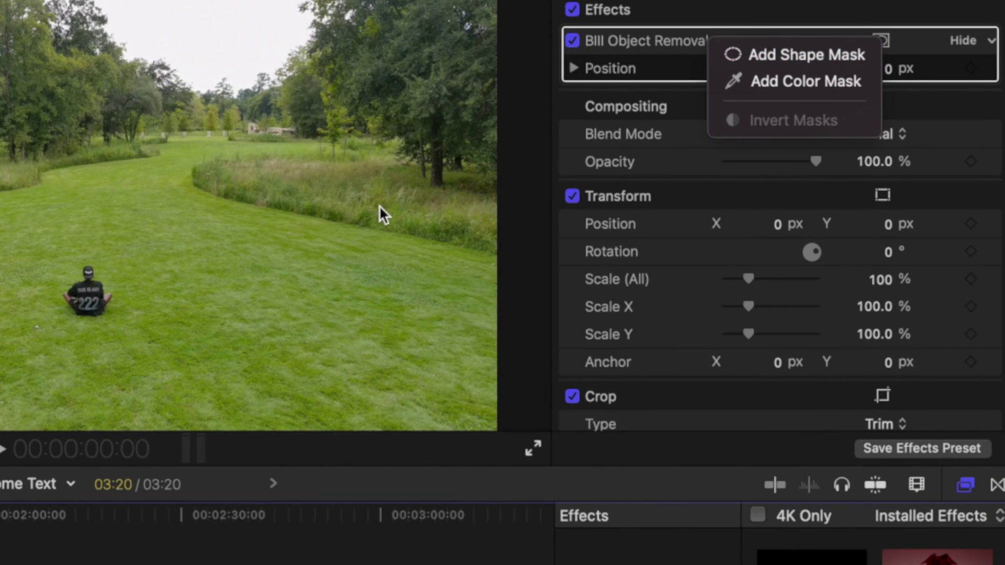
click(825, 55)
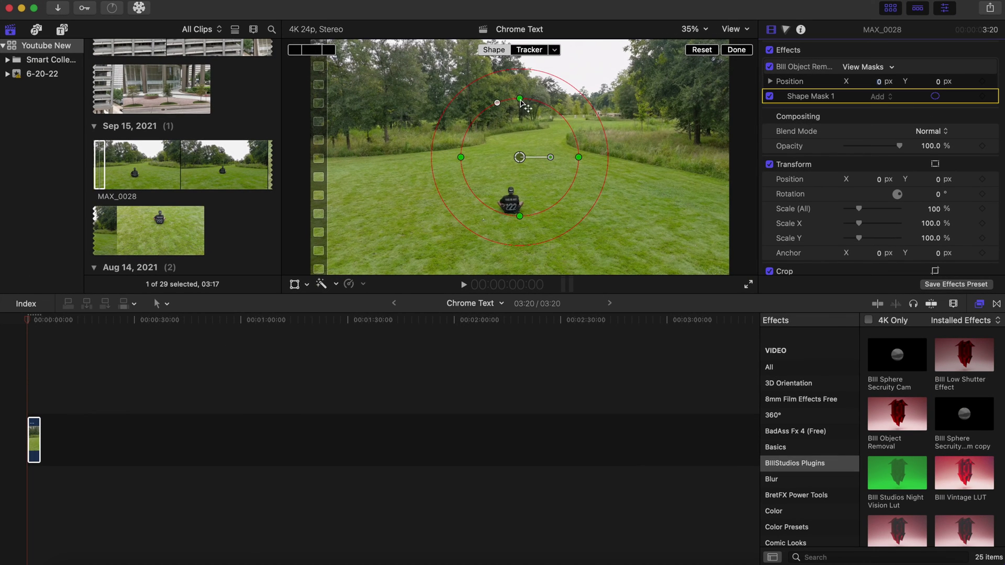
mouse_move(519, 99)
mouse_down()
mouse_move(511, 203)
mouse_move(528, 203)
mouse_move(532, 181)
mouse_up()
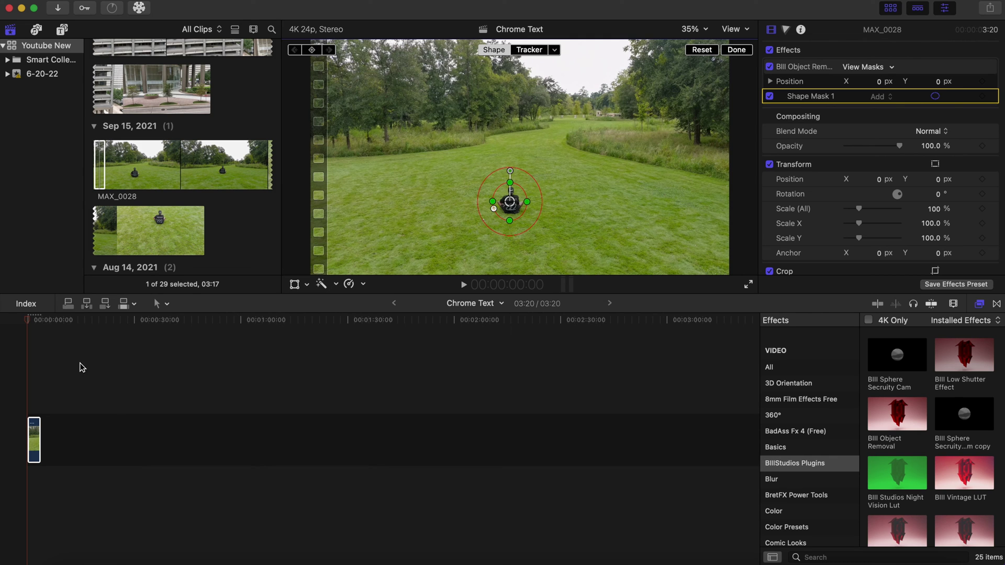
click(528, 50)
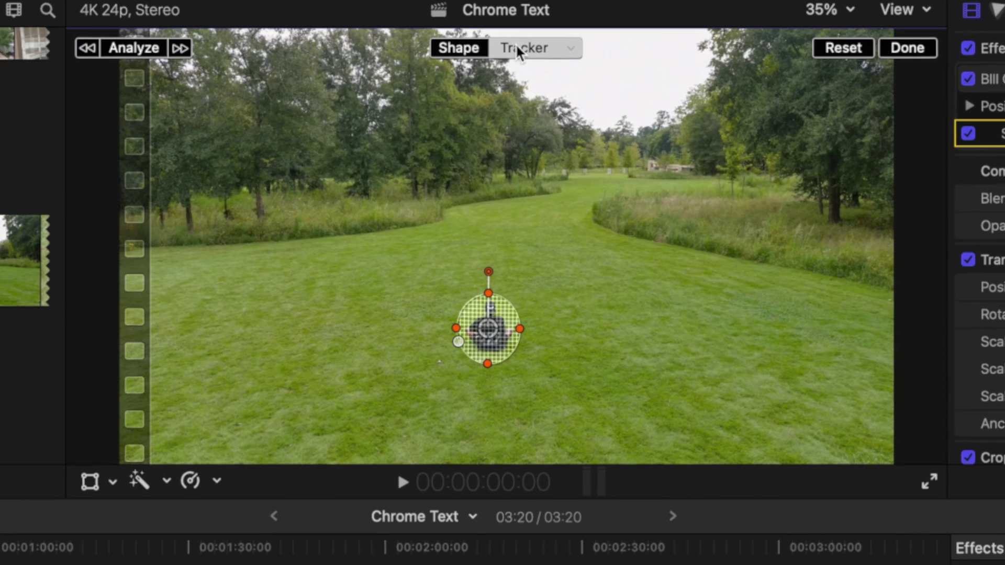
click(136, 49)
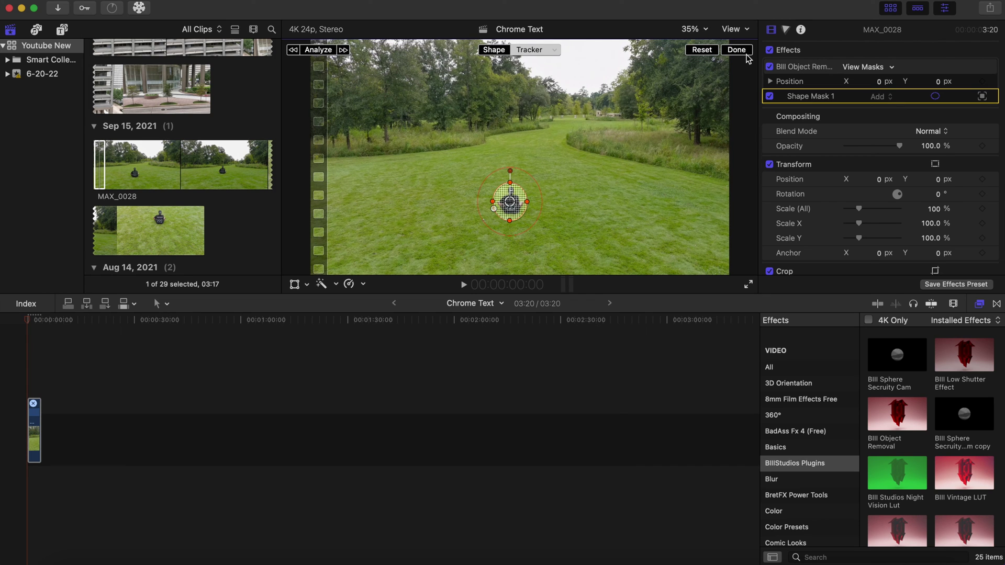
Step: Finish the mask and set the removal patch's Position X to -22.43 px
click(744, 53)
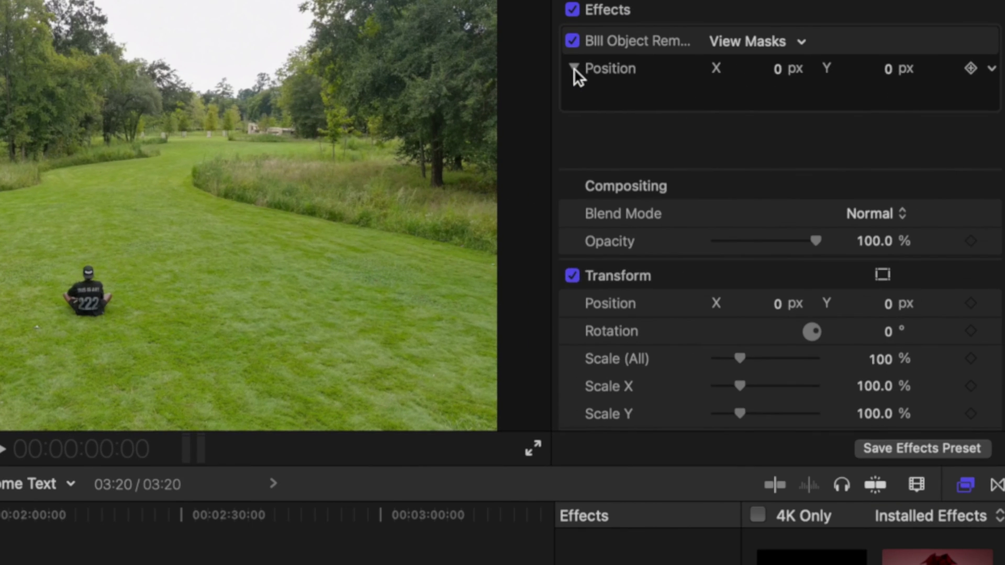
click(771, 82)
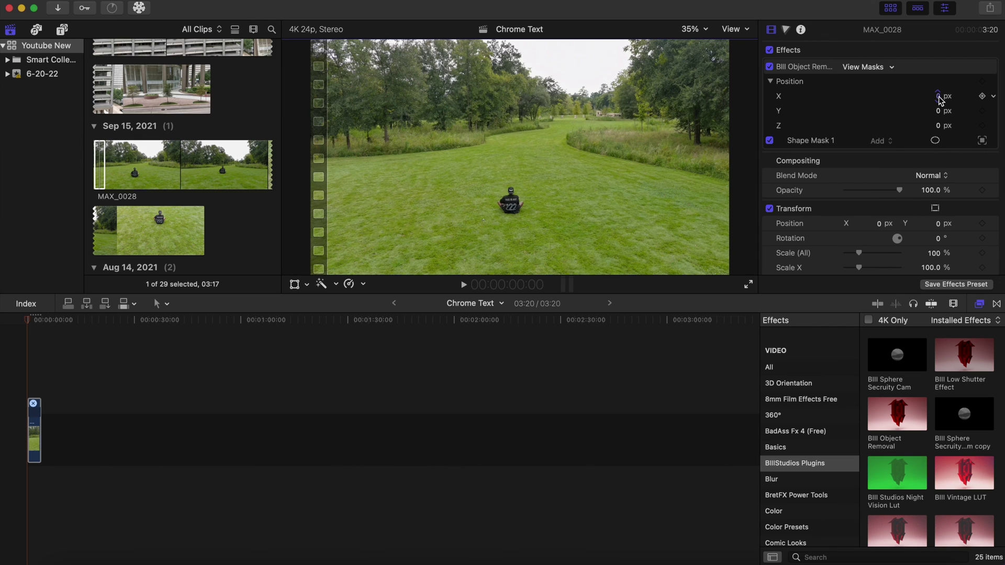
drag(931, 96, 903, 96)
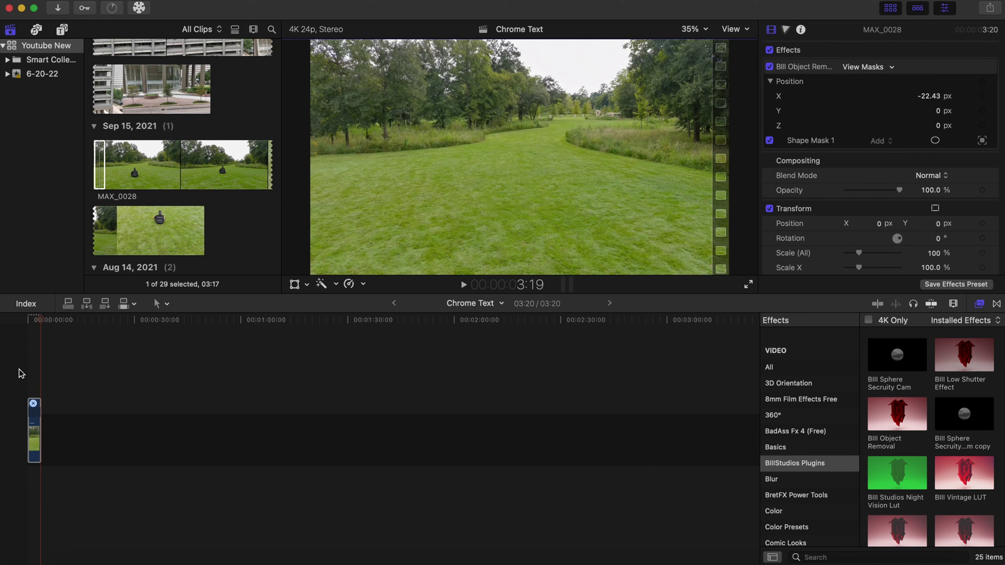
key(Home)
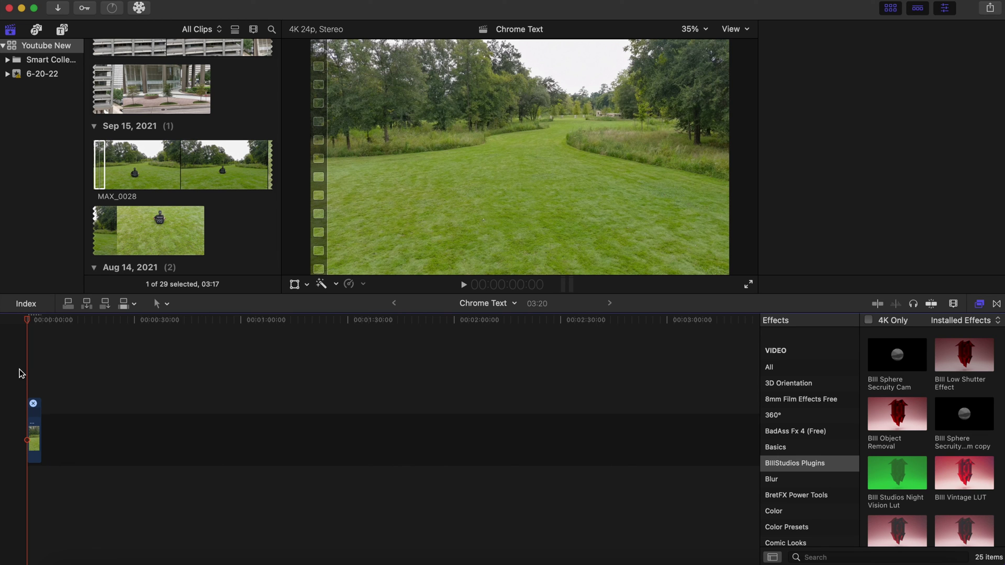
key(space)
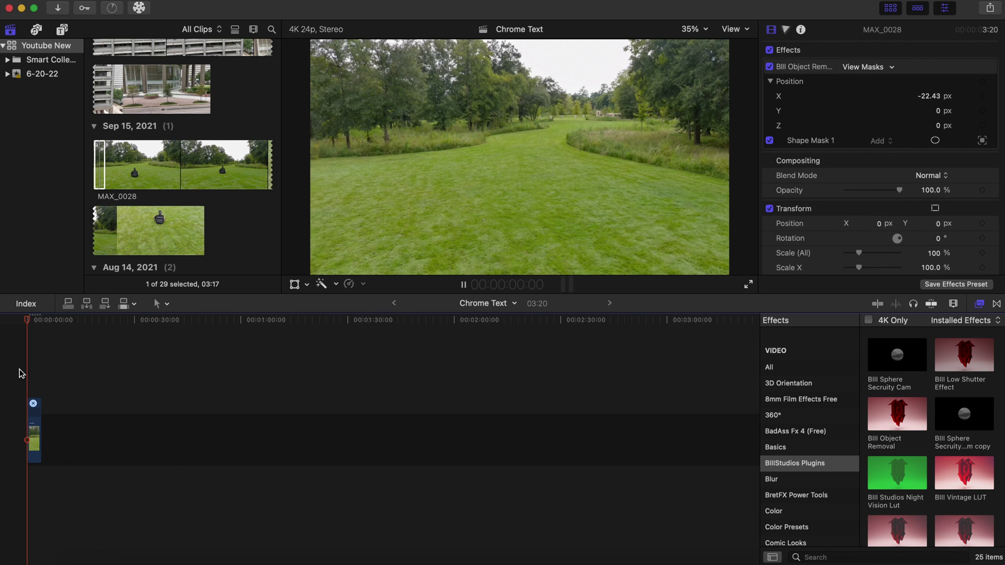